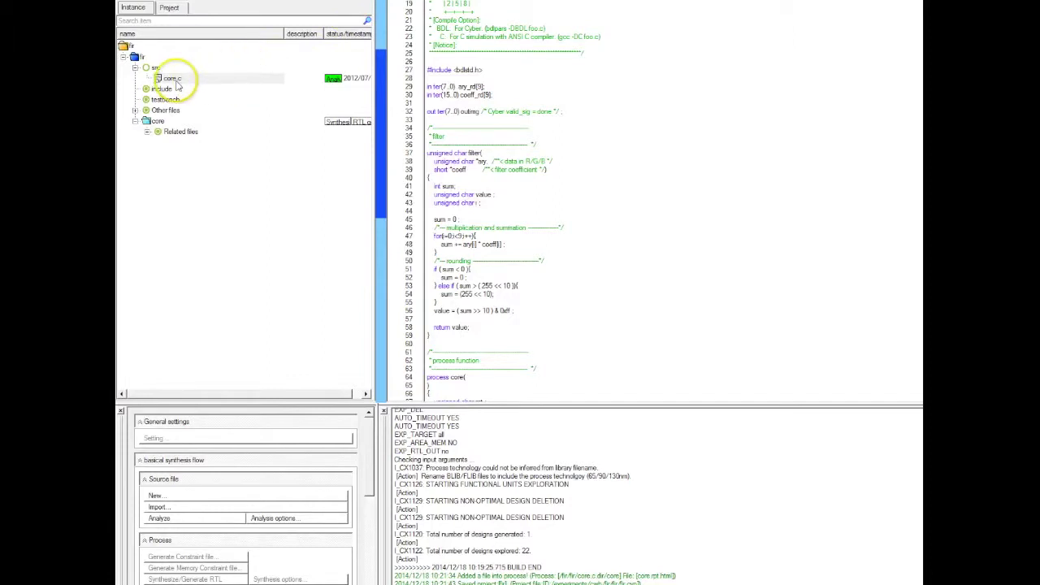
- Bring up core.ifx config settings with Explore num FUs and Full exploration enabled
{"action": "left_click", "coordinate": [546, 136]}
{"action": "scroll", "coordinate": [548, 134], "scroll_direction": "down", "scroll_amount": 1}
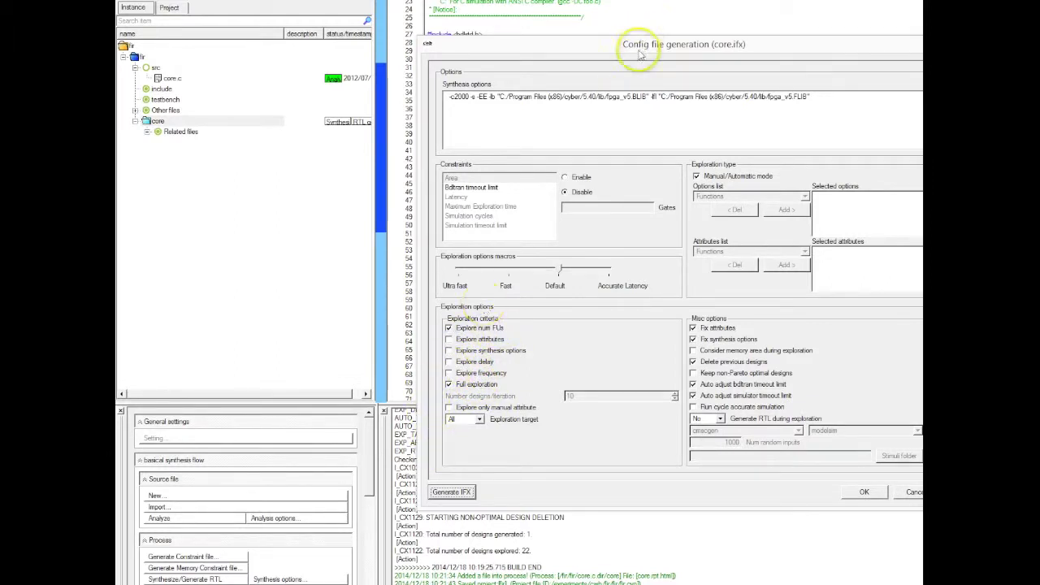
- Generate the core.ifx exploration config file
{"action": "left_click_drag", "start_coordinate": [632, 47], "coordinate": [598, 26]}
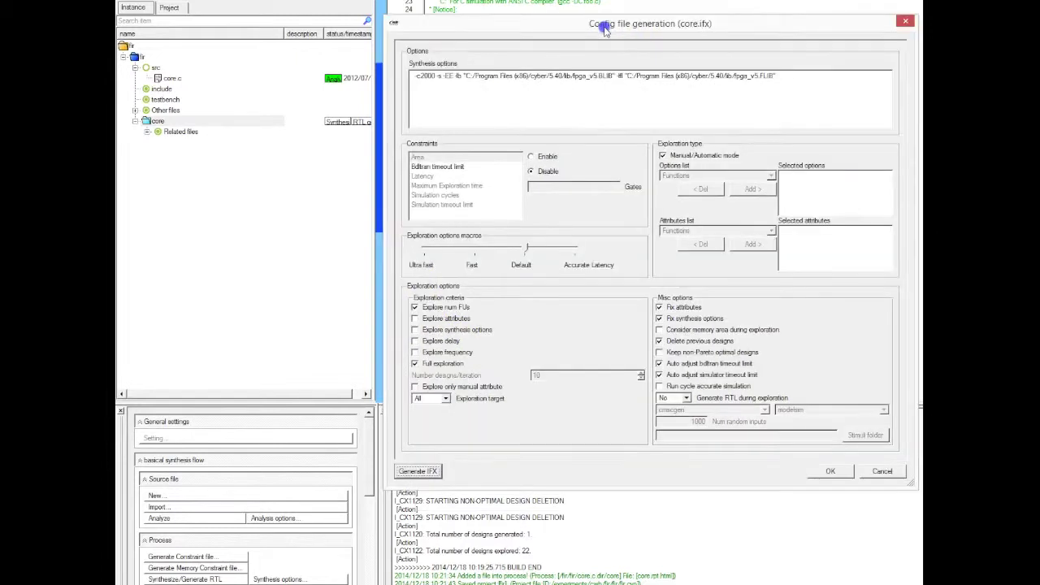
{"action": "left_click", "coordinate": [421, 473]}
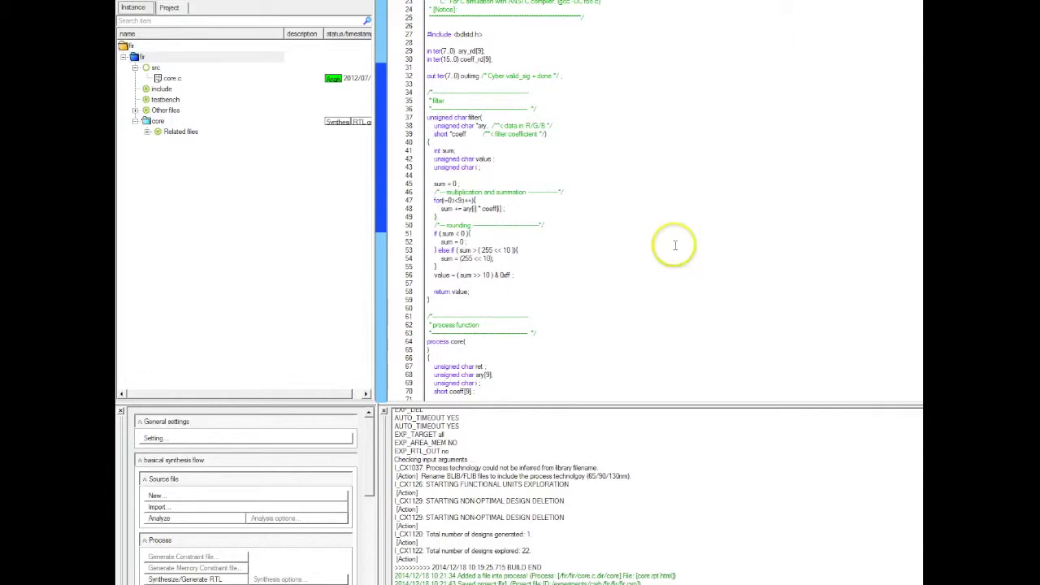
- Launch the system explorer on the fir project's core process
{"action": "left_click", "coordinate": [143, 58]}
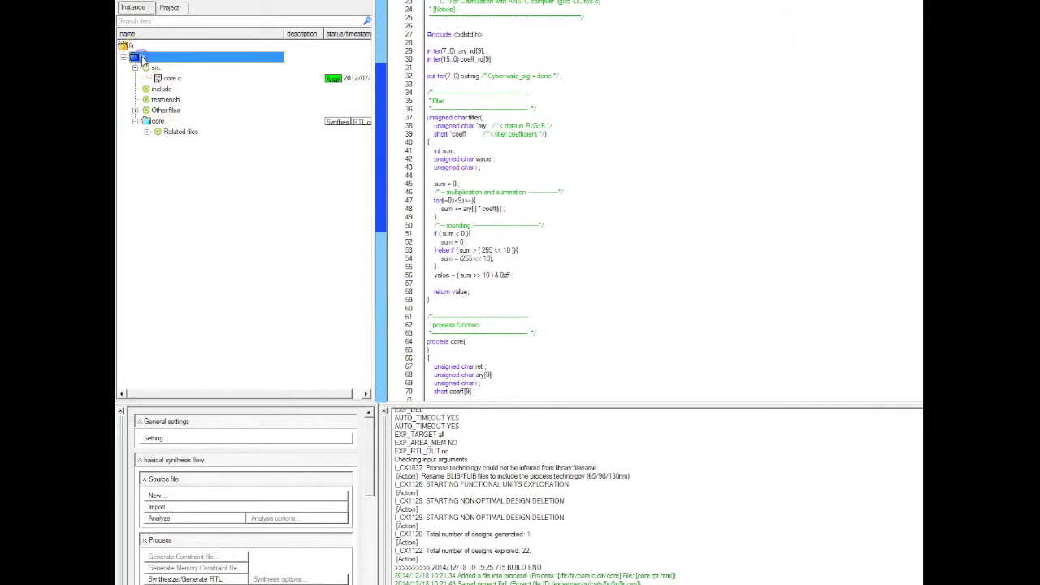
{"action": "left_click", "coordinate": [156, 121]}
{"action": "right_click", "coordinate": [157, 122]}
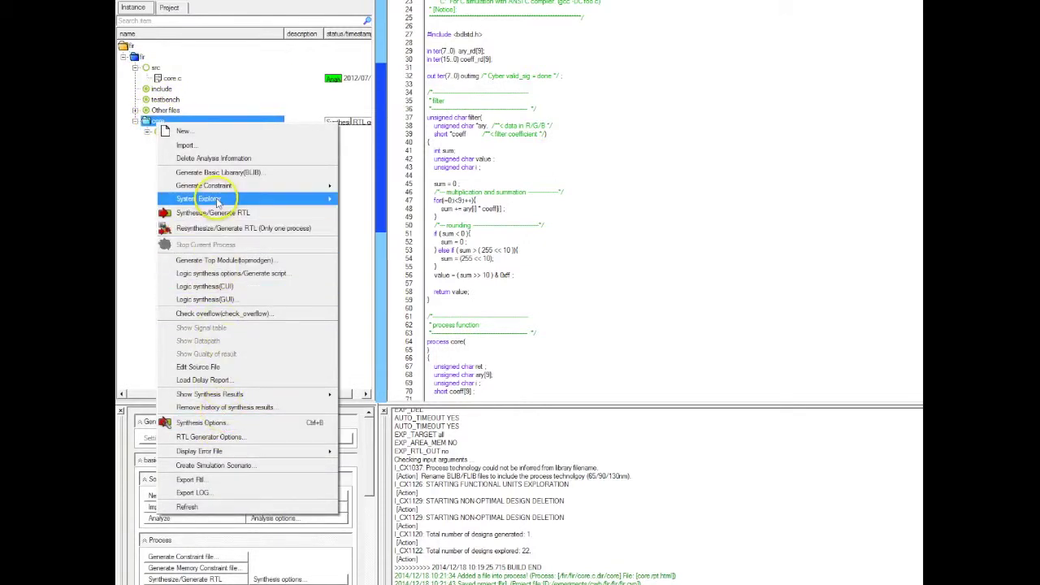
{"action": "mouse_move", "coordinate": [268, 199]}
{"action": "left_click", "coordinate": [357, 213]}
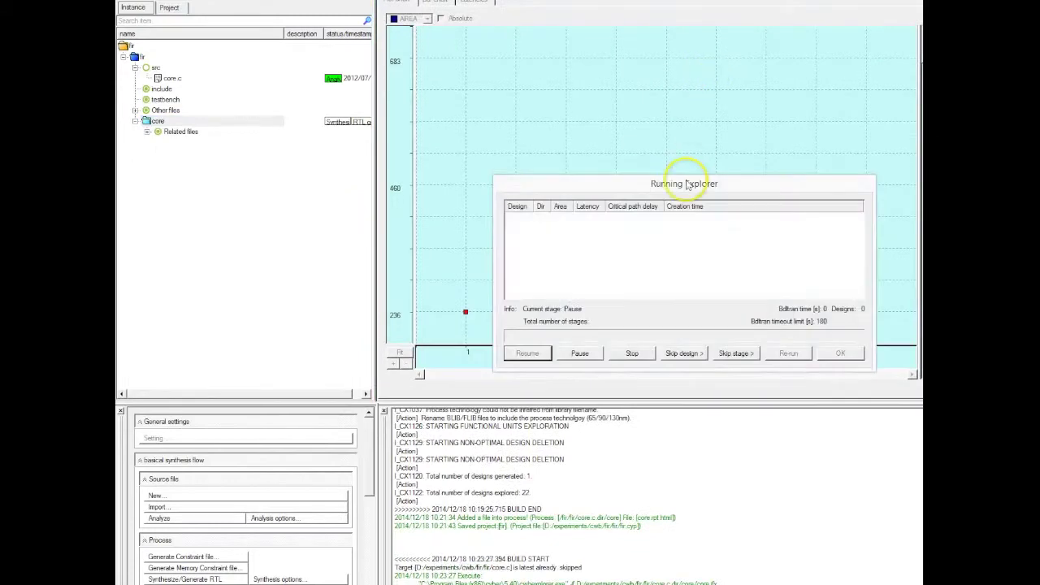
- Stop the exploration after six designs and open the Cwbexplorer report
{"action": "left_click_drag", "start_coordinate": [694, 176], "coordinate": [555, 418]}
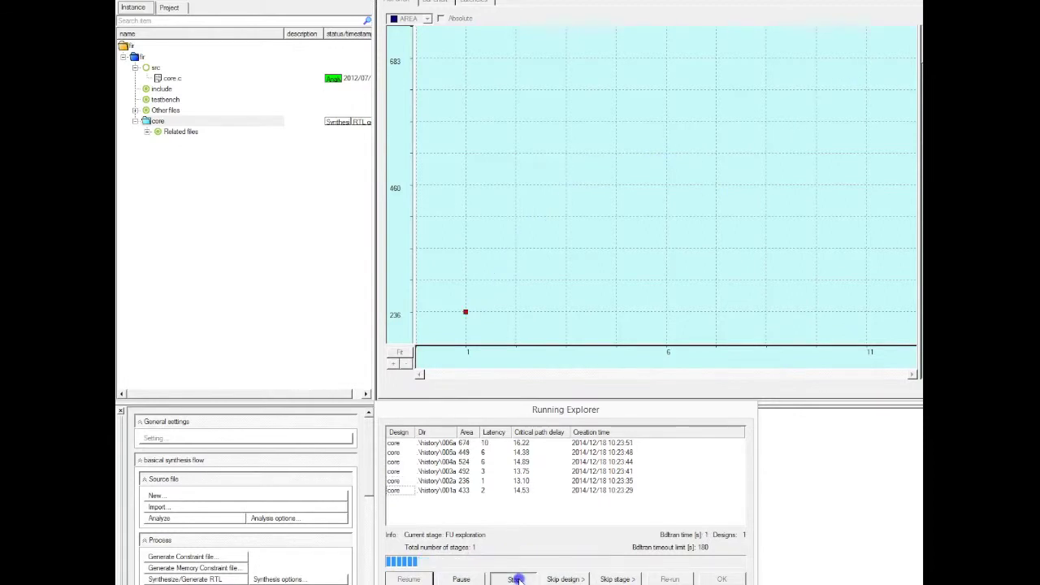
{"action": "left_click", "coordinate": [517, 580]}
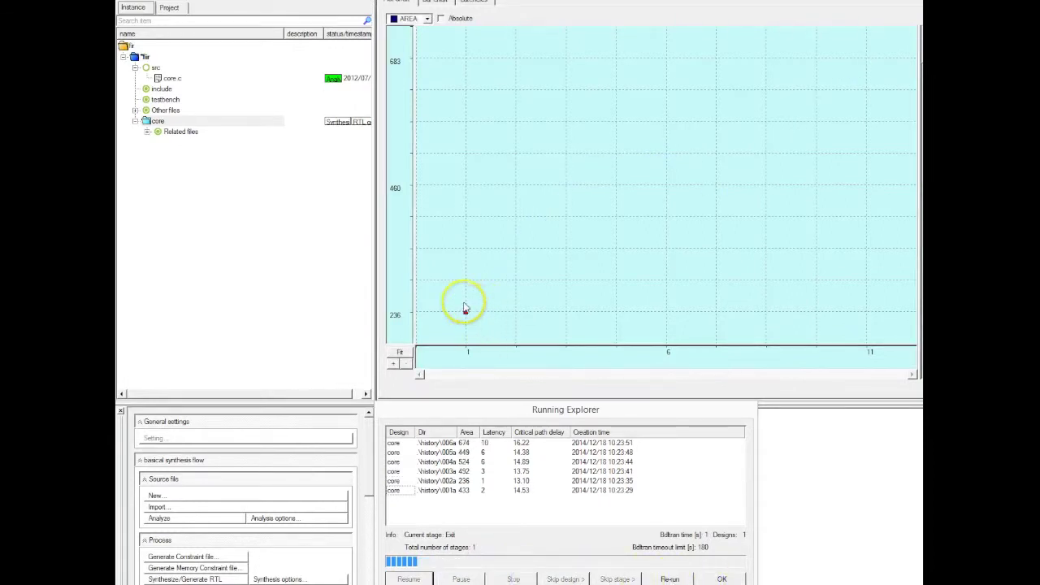
{"action": "left_click", "coordinate": [723, 580]}
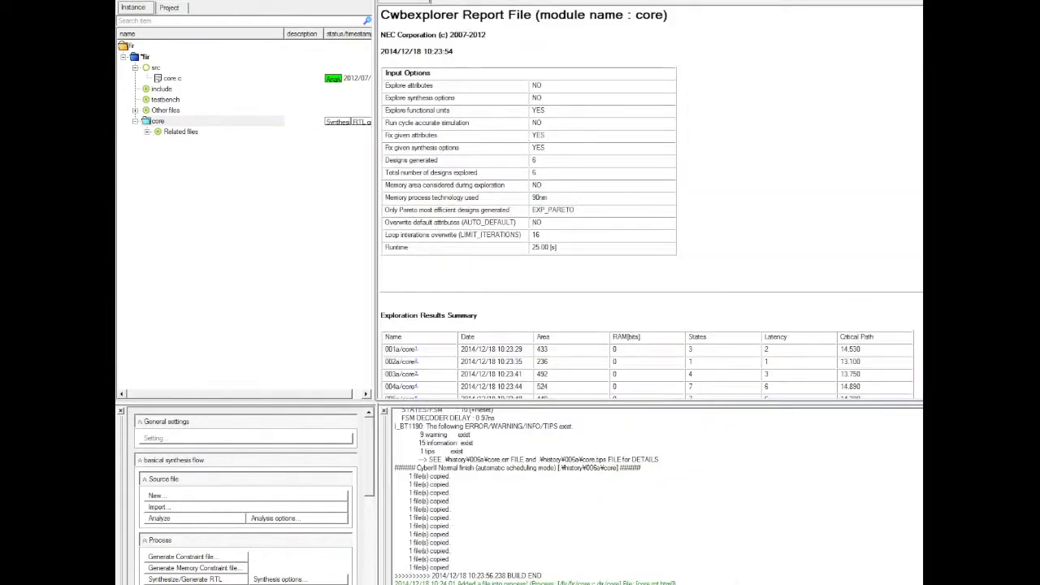
- Switch the fir project's target from FPGA to ASIC in its properties
{"action": "left_click", "coordinate": [144, 58]}
{"action": "right_click", "coordinate": [144, 58]}
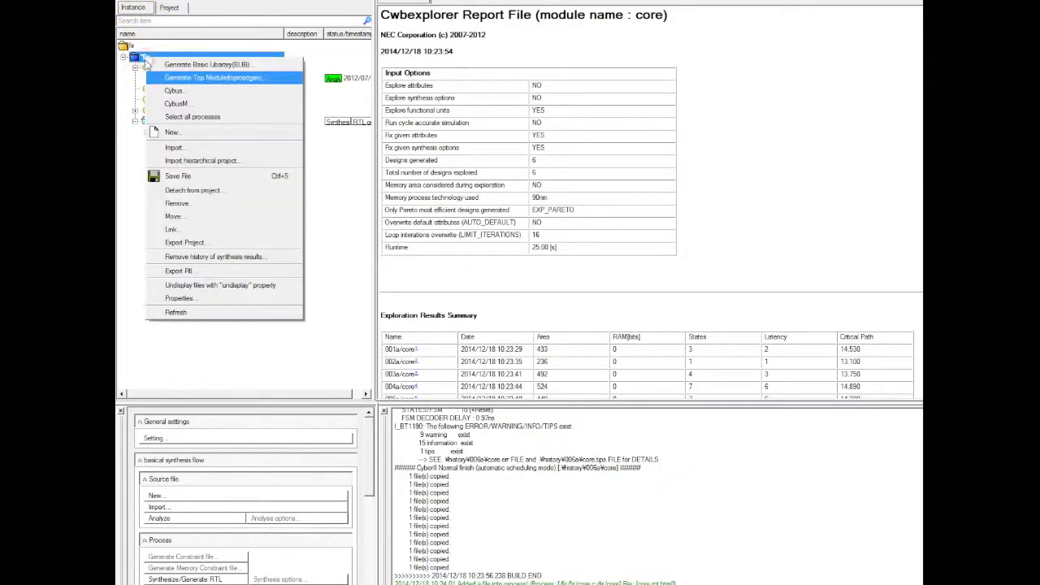
{"action": "left_click", "coordinate": [190, 297]}
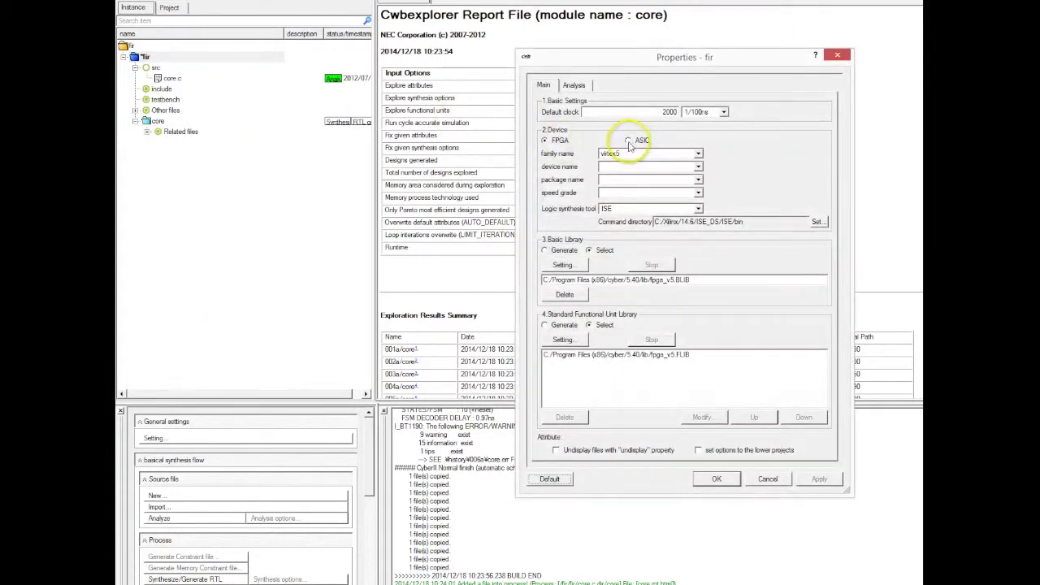
{"action": "left_click", "coordinate": [628, 142]}
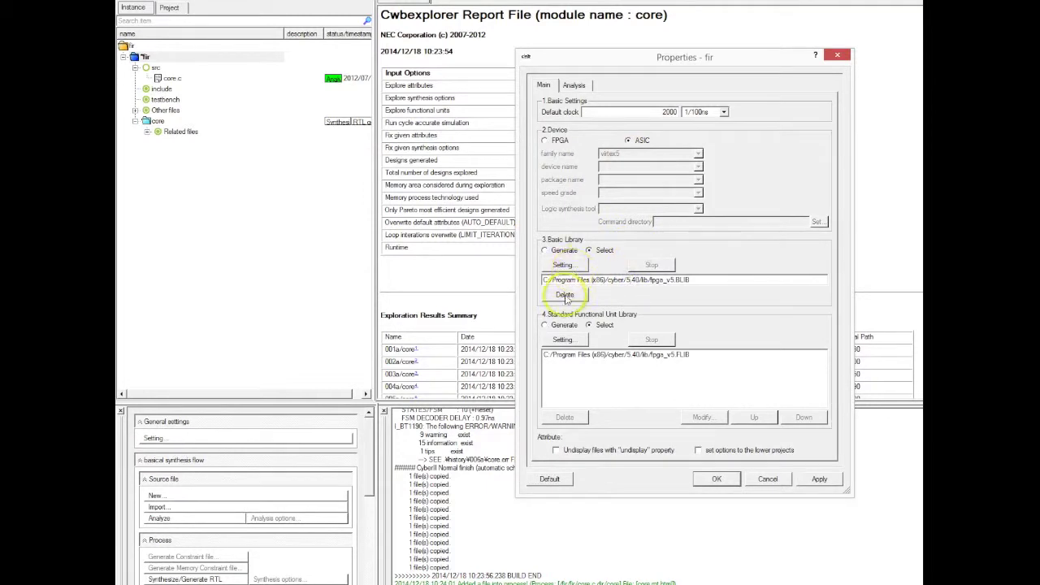
- Replace the FPGA basic library with asic_45.BLIB
{"action": "left_click", "coordinate": [565, 296]}
{"action": "left_click", "coordinate": [570, 269]}
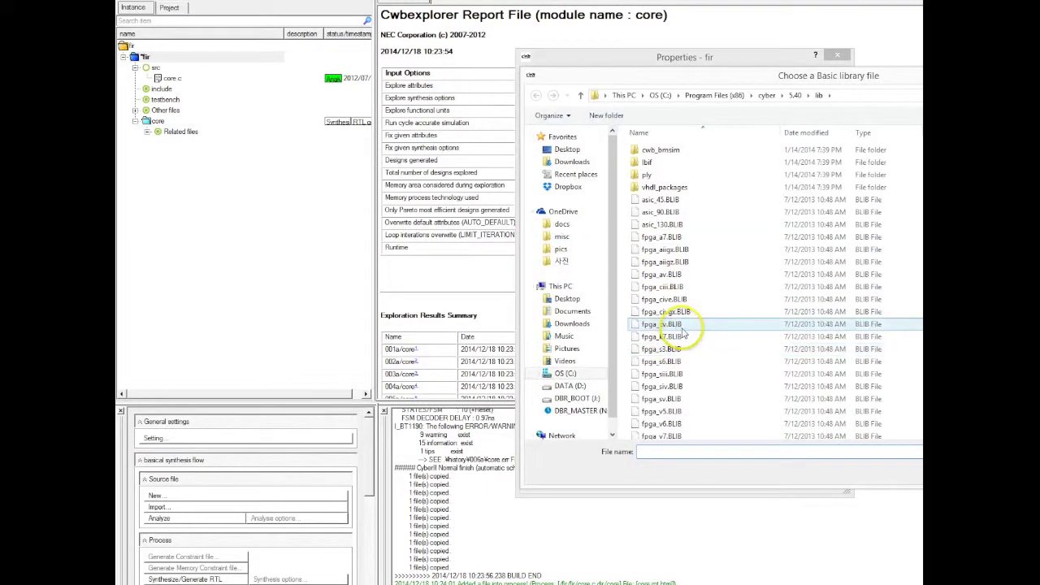
{"action": "left_click", "coordinate": [665, 199]}
{"action": "left_click_drag", "start_coordinate": [809, 74], "coordinate": [477, 72]}
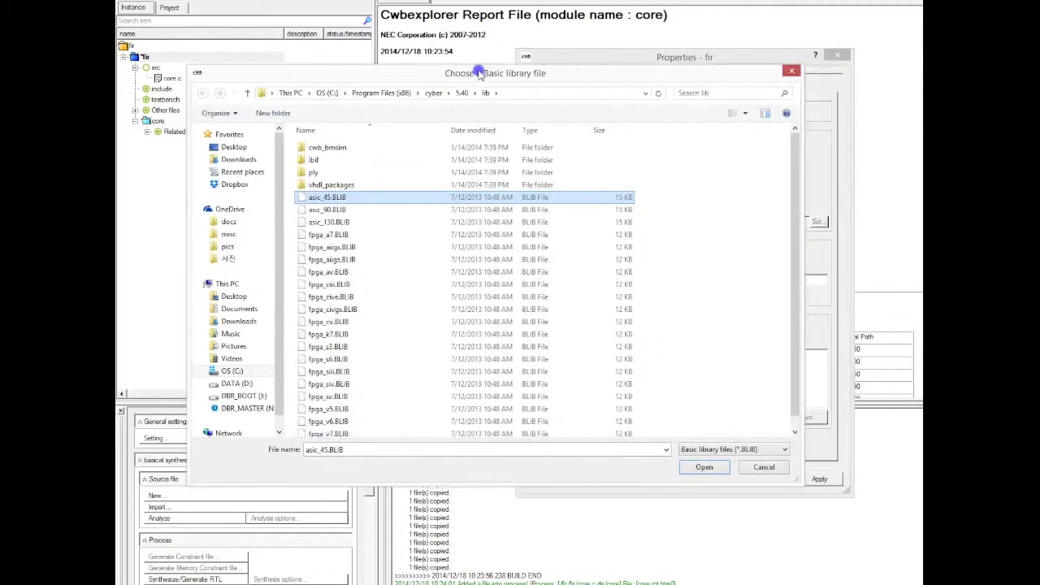
{"action": "left_click", "coordinate": [703, 469]}
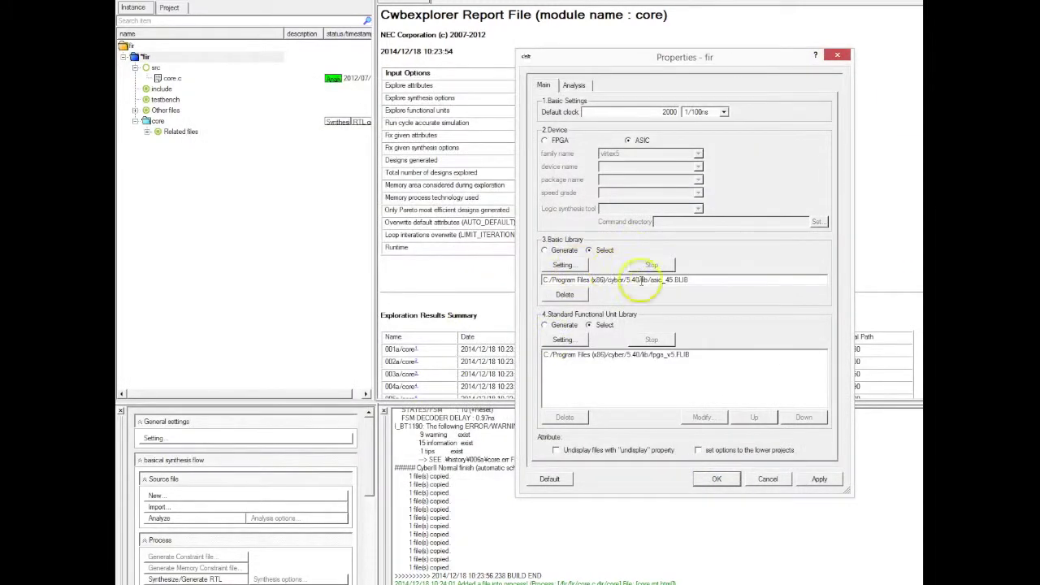
- Swap fpga_v5.FLIB for asic_45.FLIB and apply the ASIC project settings
{"action": "left_click", "coordinate": [585, 356]}
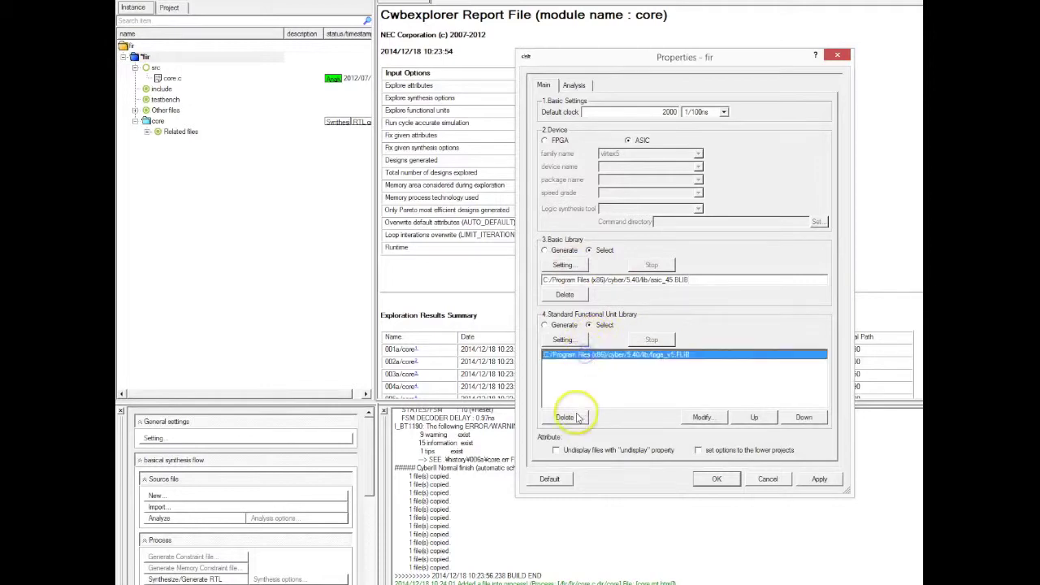
{"action": "left_click", "coordinate": [565, 416]}
{"action": "left_click", "coordinate": [569, 341]}
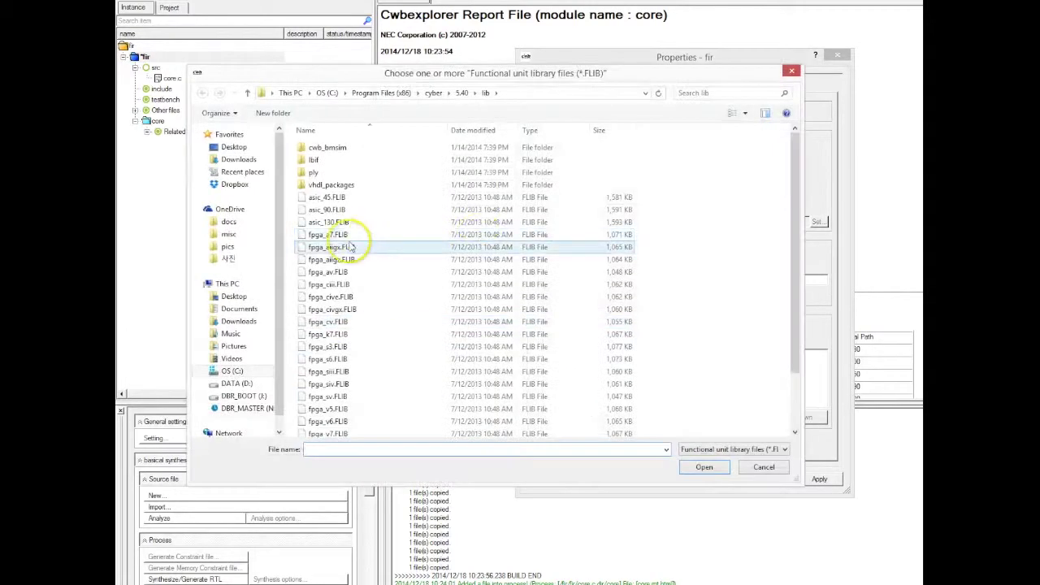
{"action": "left_click", "coordinate": [325, 198]}
{"action": "left_click", "coordinate": [704, 468]}
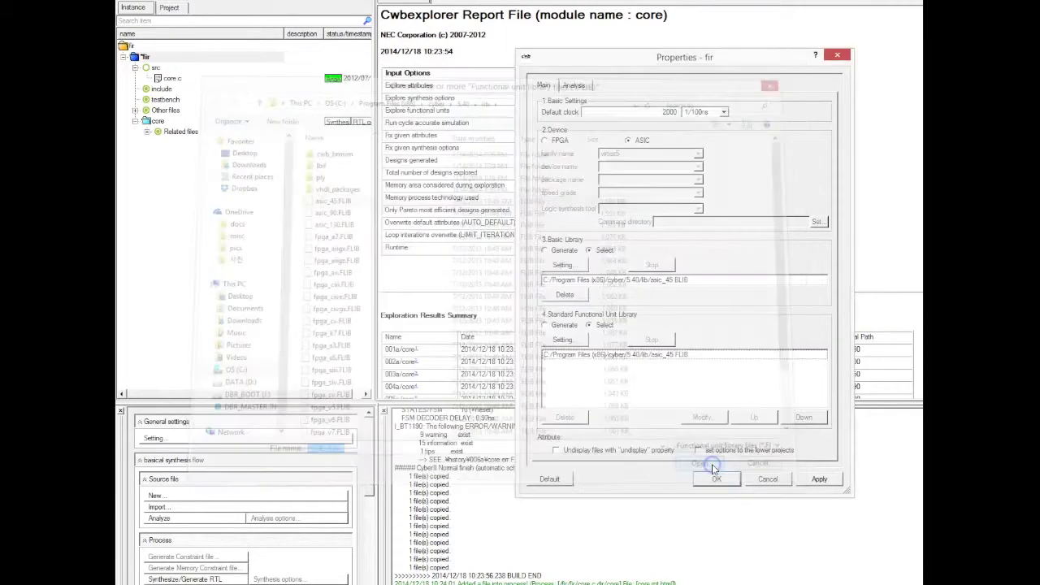
{"action": "left_click", "coordinate": [819, 479]}
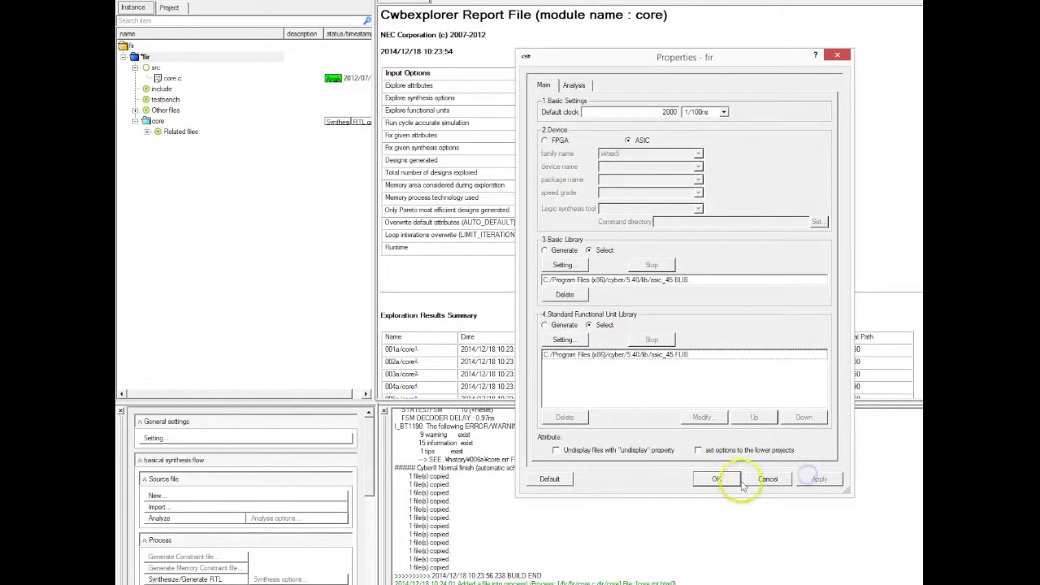
{"action": "left_click", "coordinate": [716, 478]}
- Regenerate core's exploration config, checking its synthesis options name the asic_45 libraries
{"action": "left_click", "coordinate": [157, 121]}
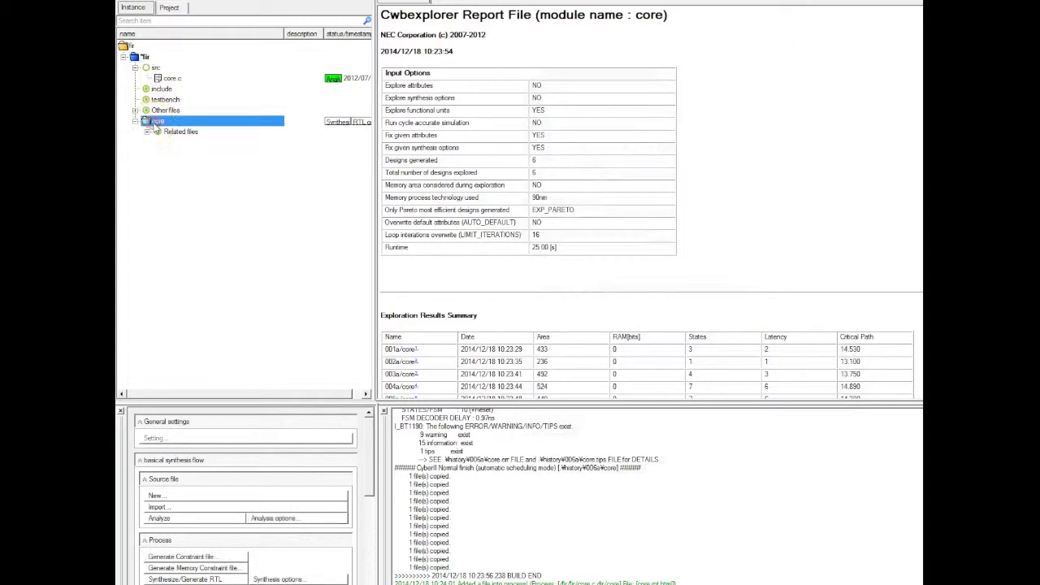
{"action": "right_click", "coordinate": [157, 121]}
{"action": "mouse_move", "coordinate": [244, 200]}
{"action": "left_click", "coordinate": [358, 200]}
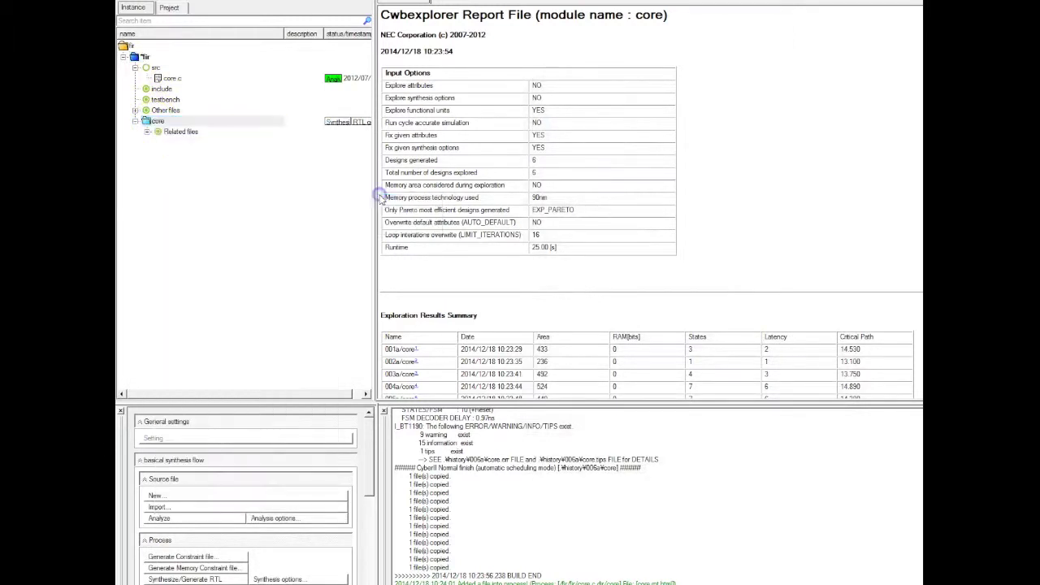
{"action": "left_click_drag", "start_coordinate": [460, 97], "coordinate": [800, 96]}
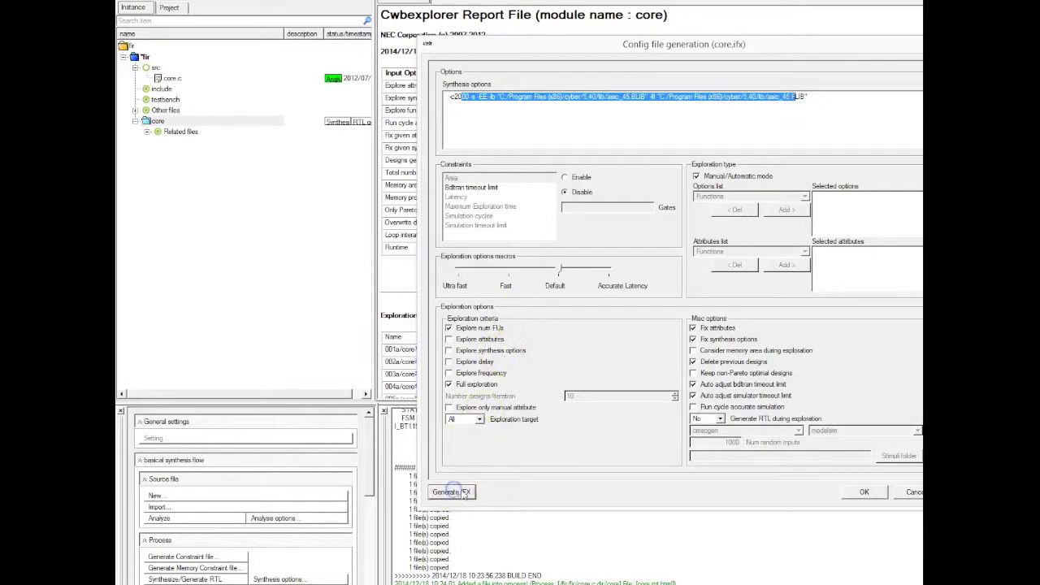
{"action": "left_click", "coordinate": [863, 492]}
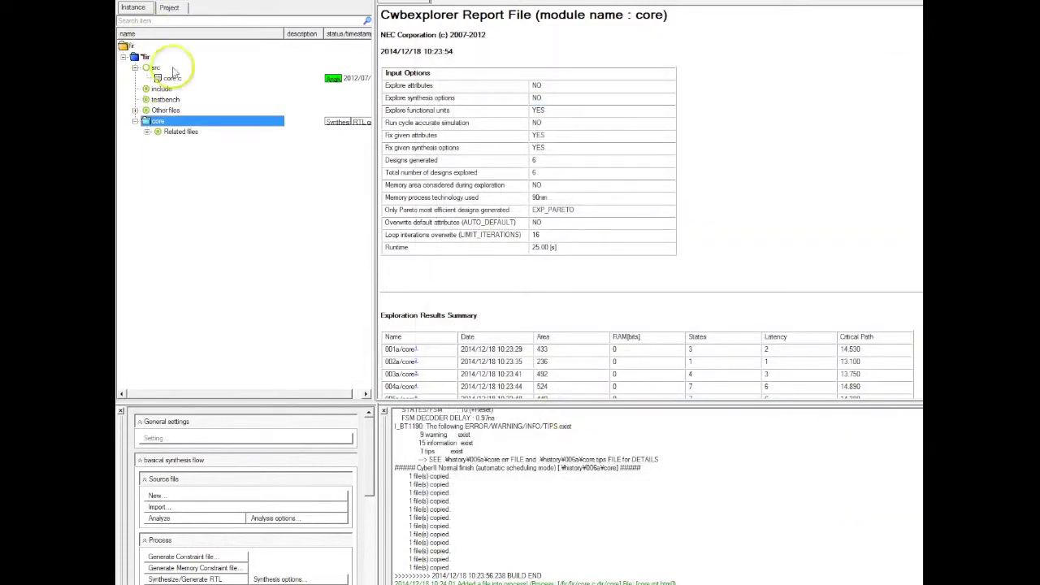
- Start a new system explorer run on core
{"action": "left_click", "coordinate": [166, 122]}
{"action": "right_click", "coordinate": [167, 122]}
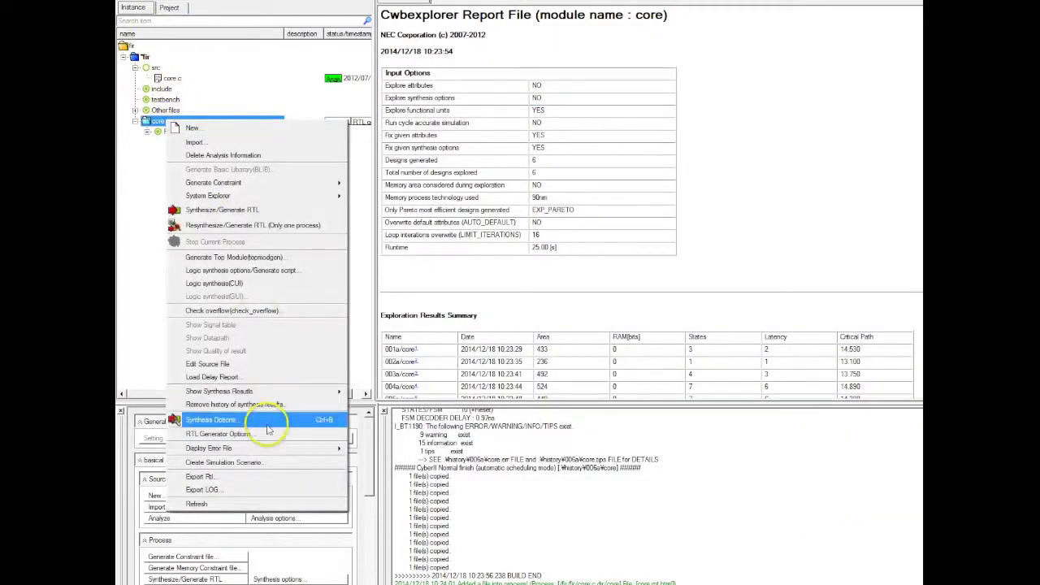
{"action": "mouse_move", "coordinate": [267, 196]}
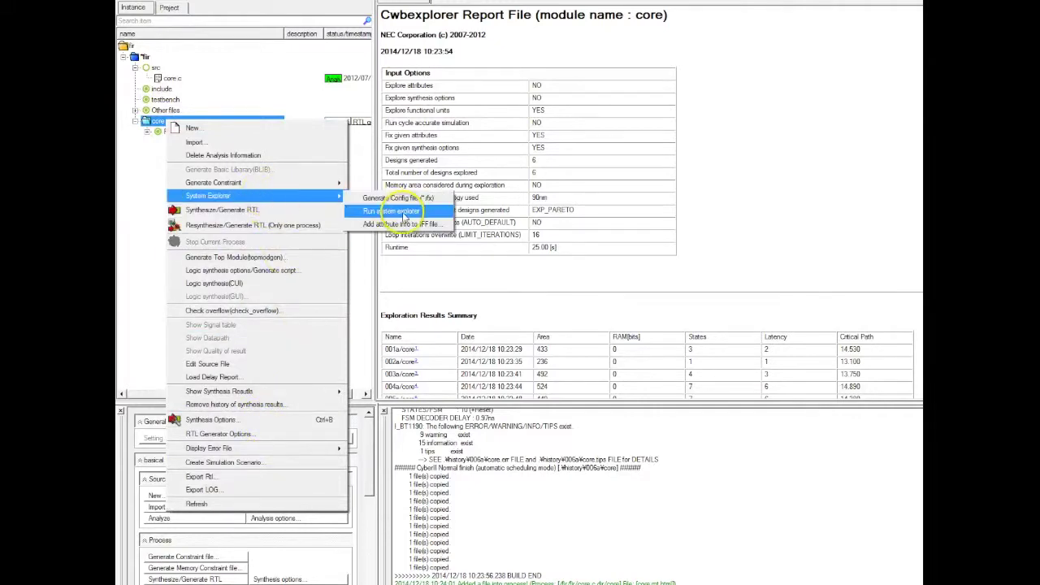
{"action": "left_click", "coordinate": [361, 213]}
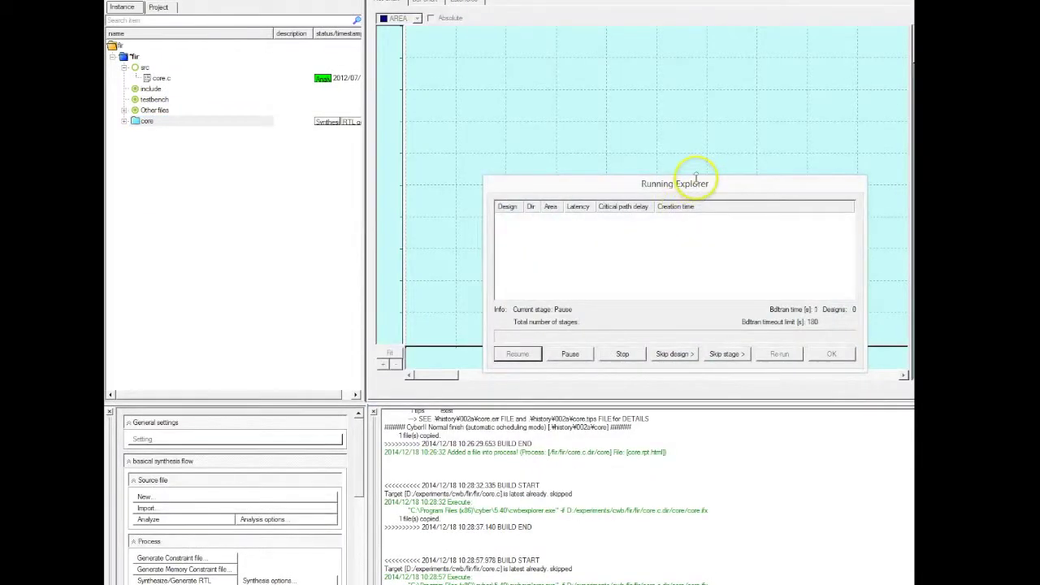
- Stop the ASIC exploration at six designs, down to area 2635, and open its report
{"action": "left_click_drag", "start_coordinate": [701, 186], "coordinate": [718, 394]}
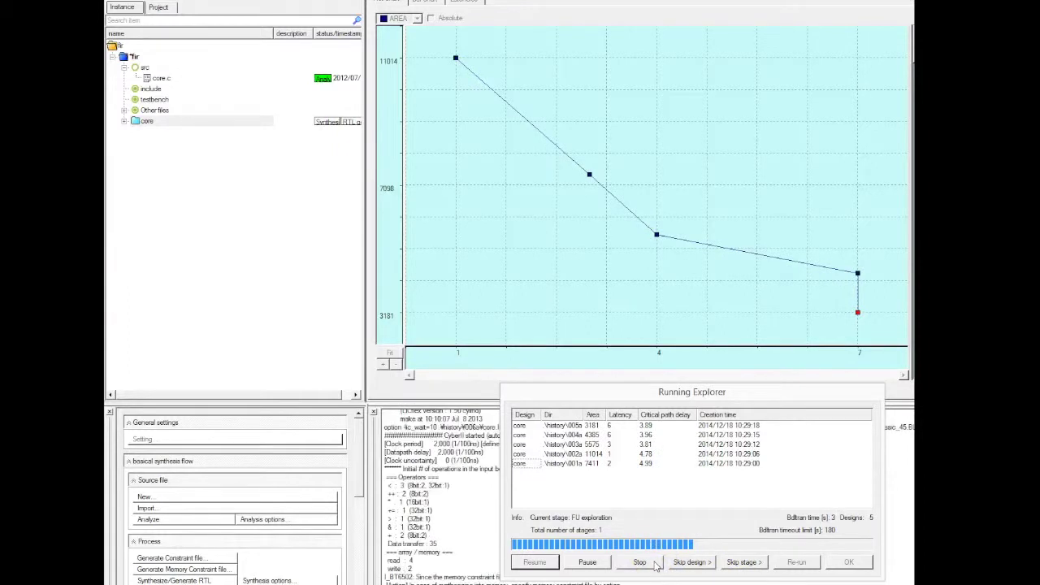
{"action": "left_click", "coordinate": [655, 564]}
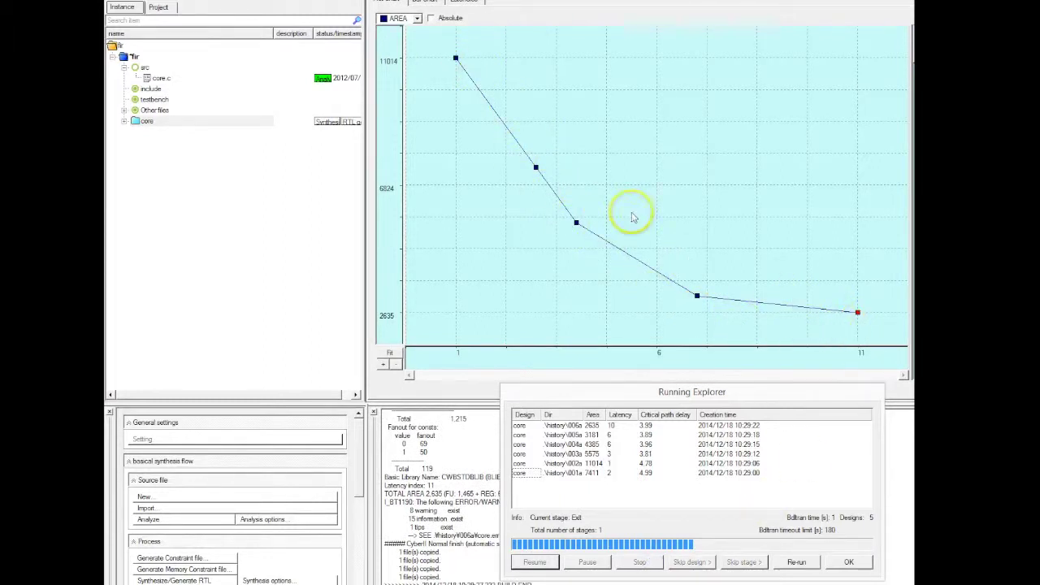
{"action": "left_click", "coordinate": [851, 561]}
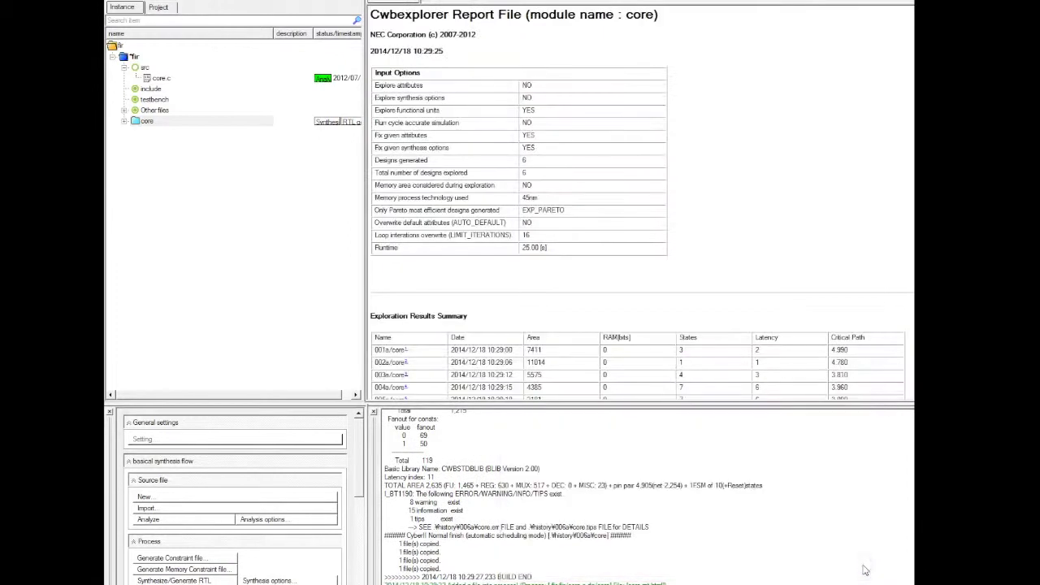
- Scroll to the summary listing designs 001a (area 7411) through 006a (area 2635)
{"action": "scroll", "coordinate": [641, 137], "scroll_direction": "down", "scroll_amount": 3}
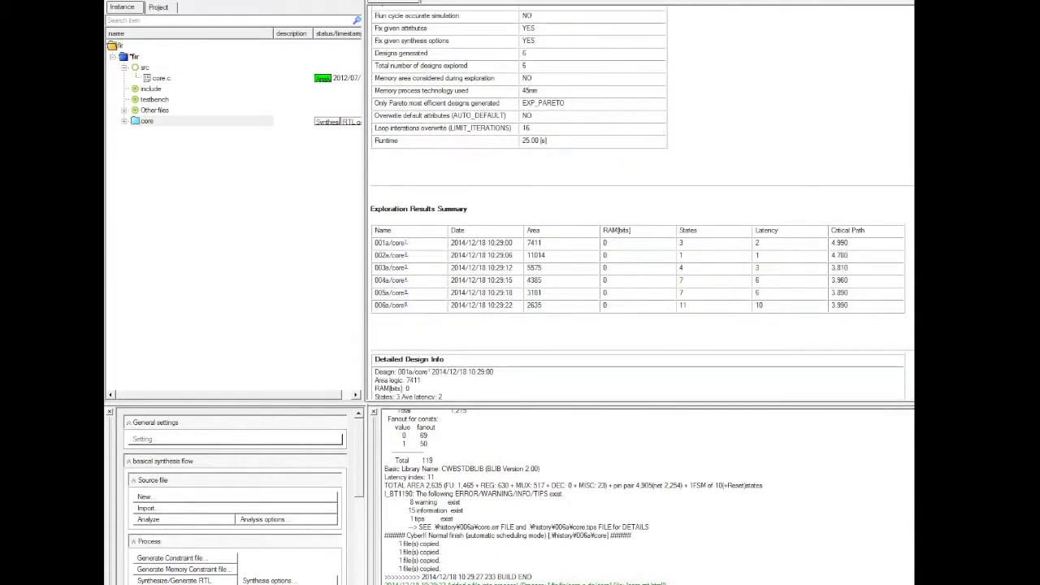